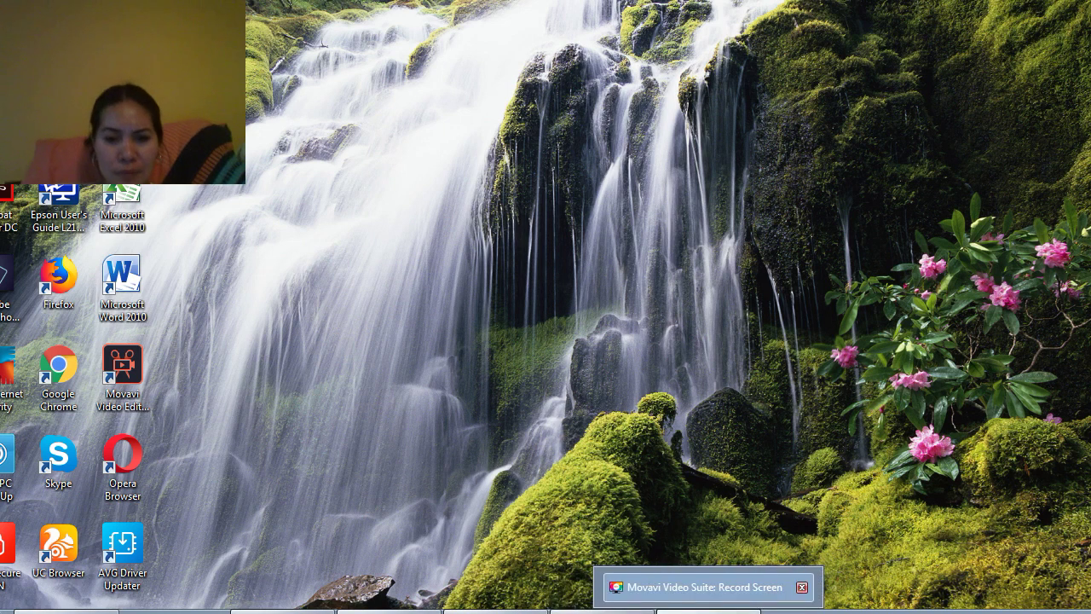
Restore the Chrome window showing the Mike Judith YouTube channel page
click(495, 610)
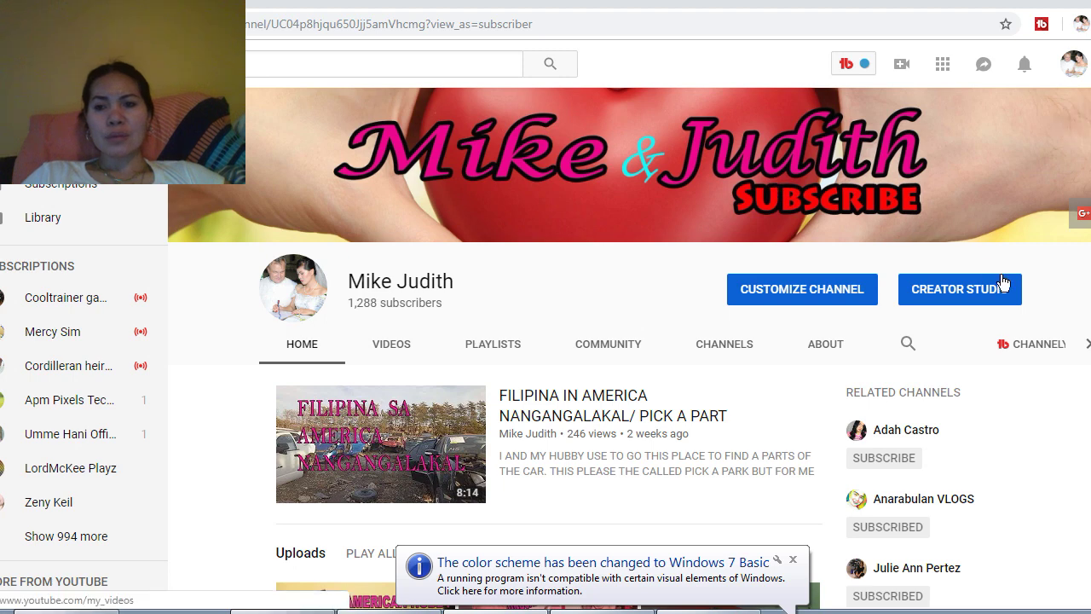
Open Creator Studio from the Mike Judith channel page to reach the Video Manager list
click(953, 295)
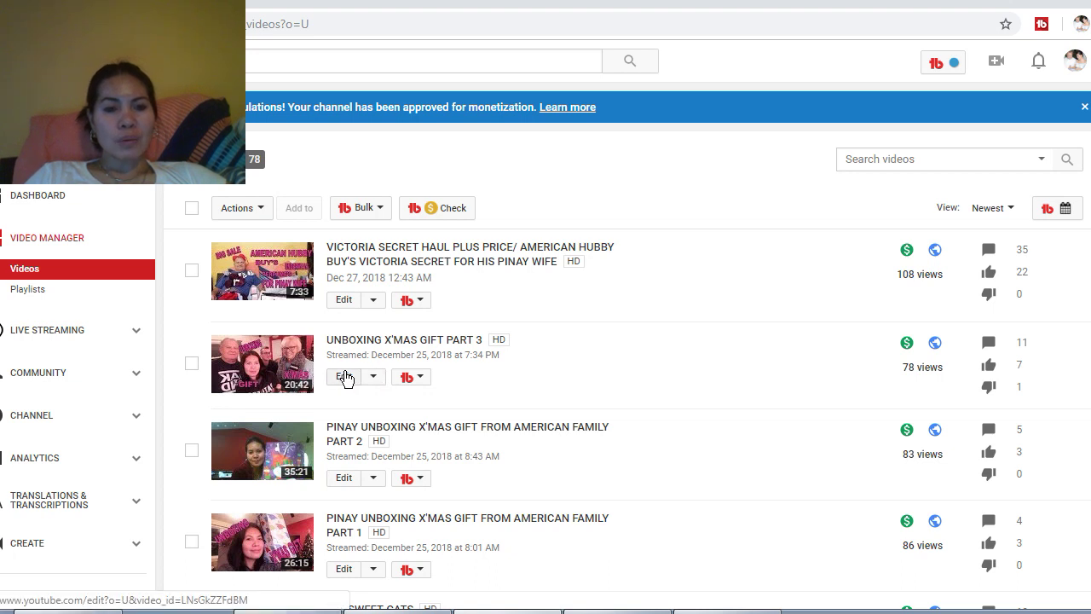
Open the edit page for UNBOXING X'MAS GIFT PART 3 and show its Monetization ad breaks
click(344, 377)
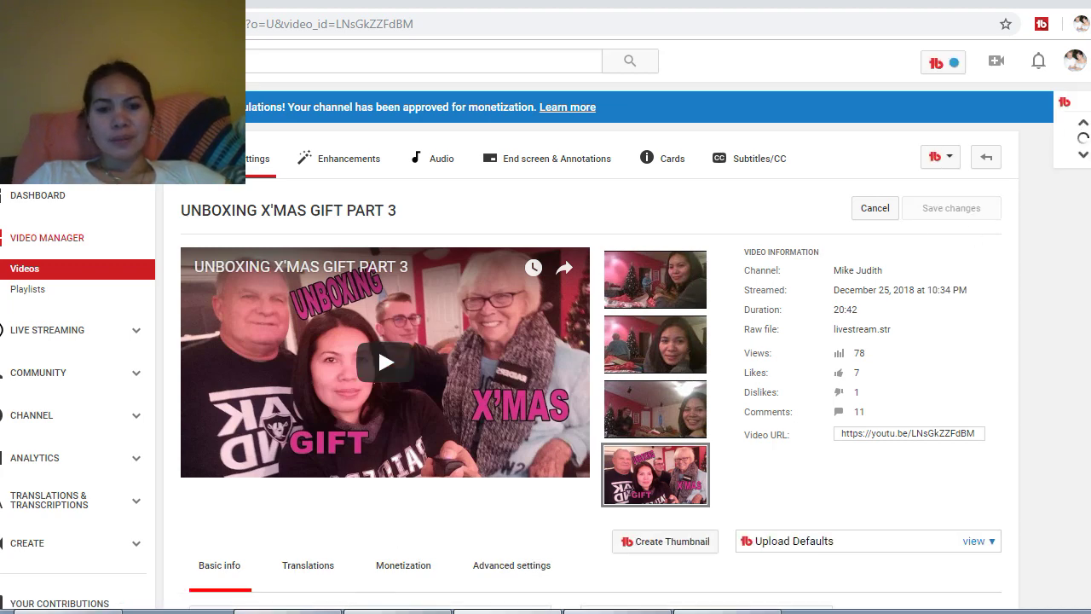
scroll(377, 224, down, 2)
scroll(378, 225, down, 1)
scroll(377, 224, down, 1)
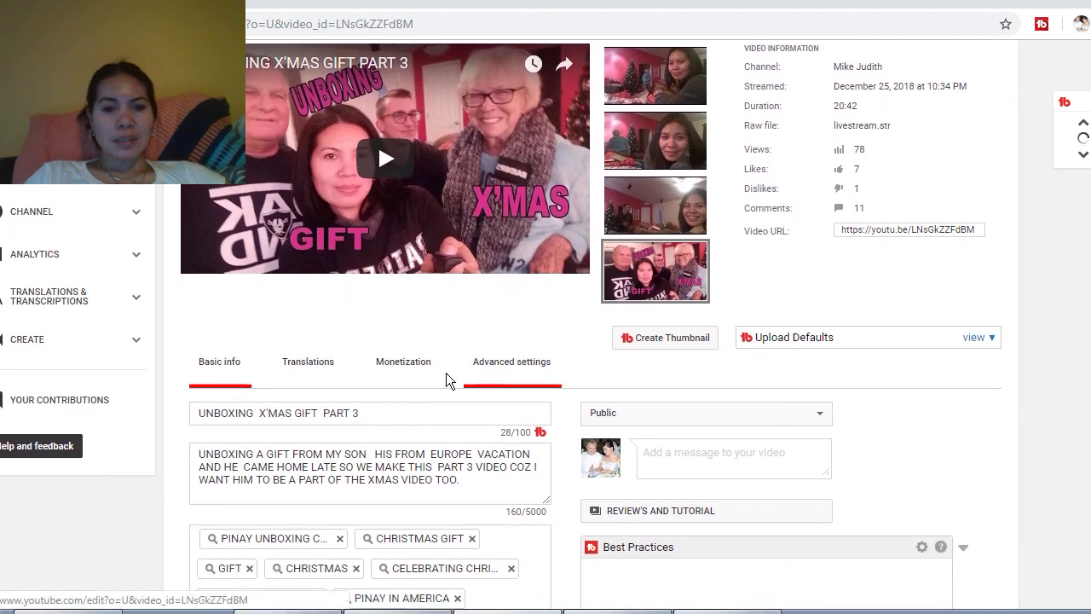
click(399, 365)
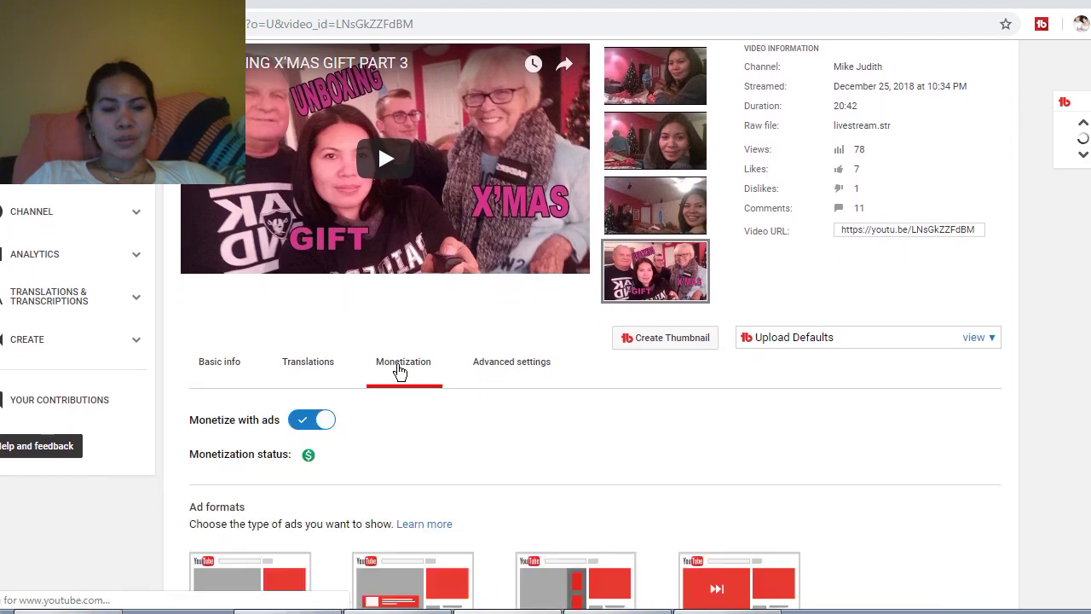
scroll(397, 370, up, 3)
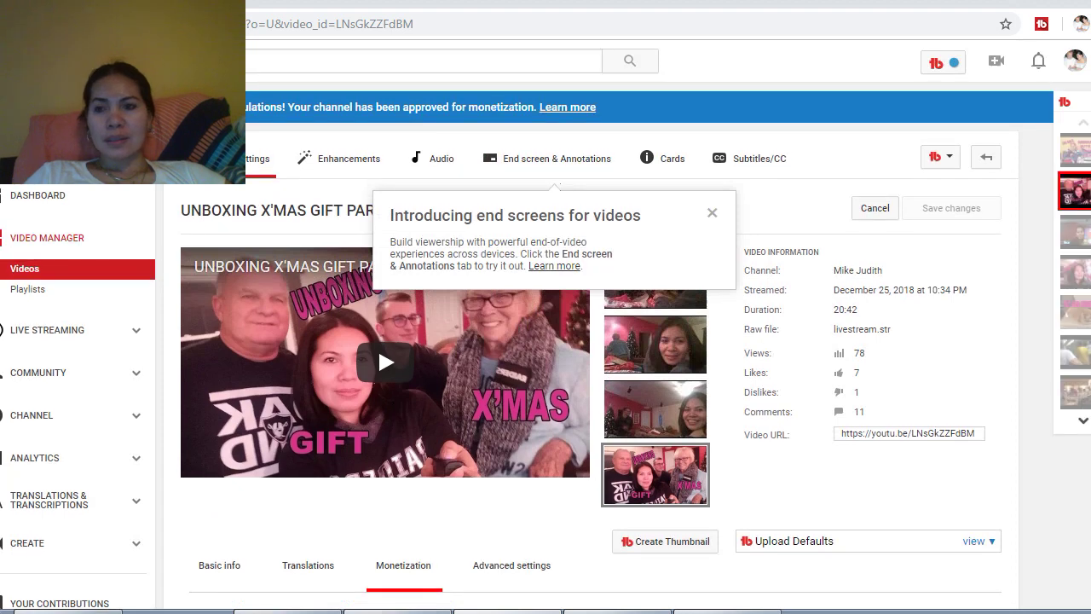
scroll(377, 346, down, 6)
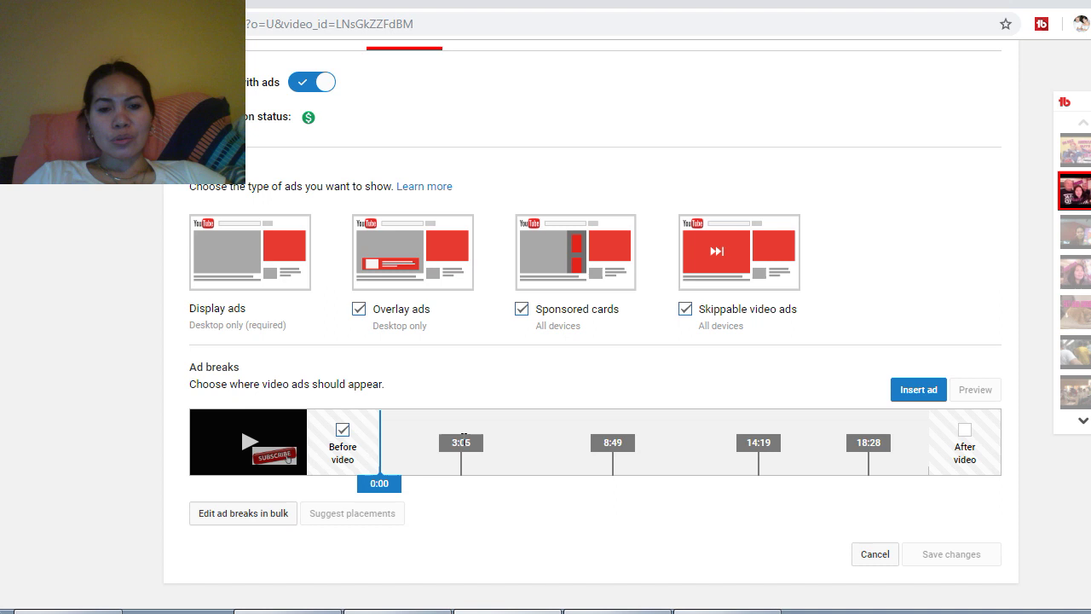
Delete the 3:05, 8:49, 14:19 and 18:28 ad breaks and return the placement point to the start
click(462, 441)
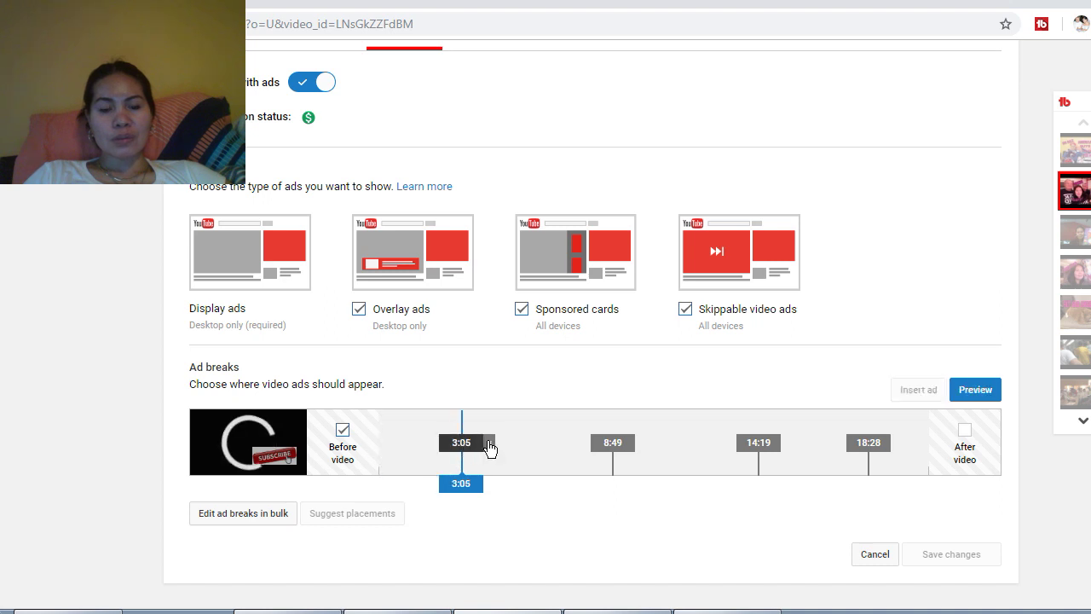
click(487, 441)
click(615, 439)
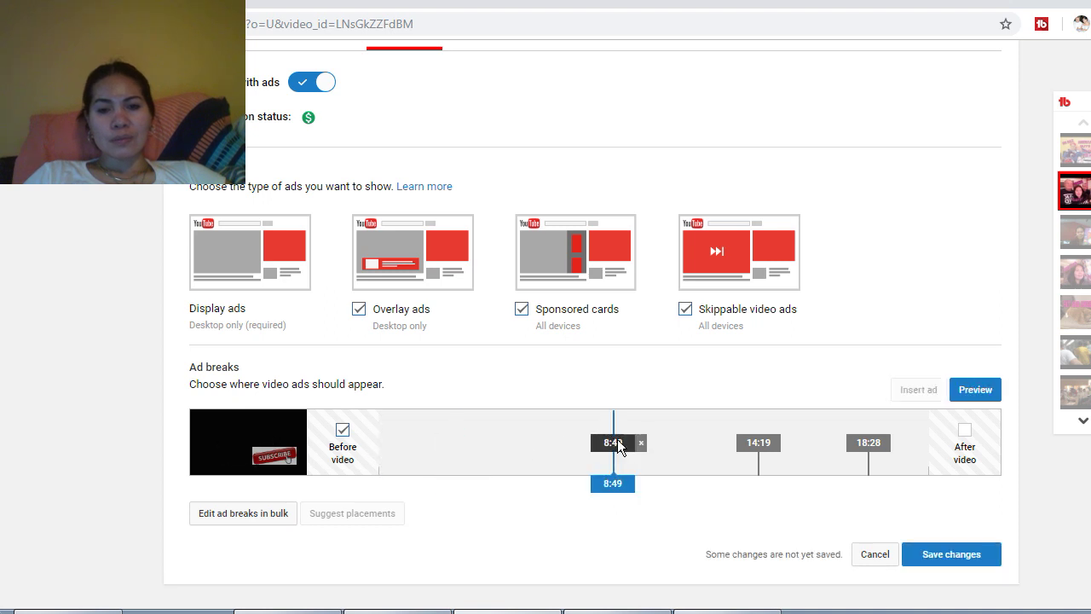
click(642, 450)
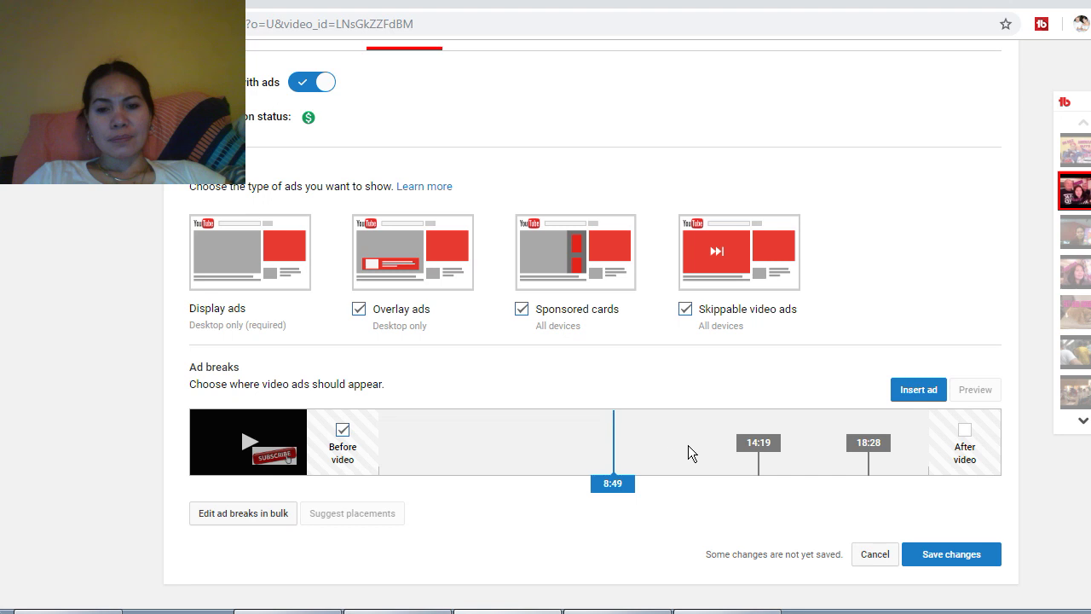
click(749, 445)
click(789, 442)
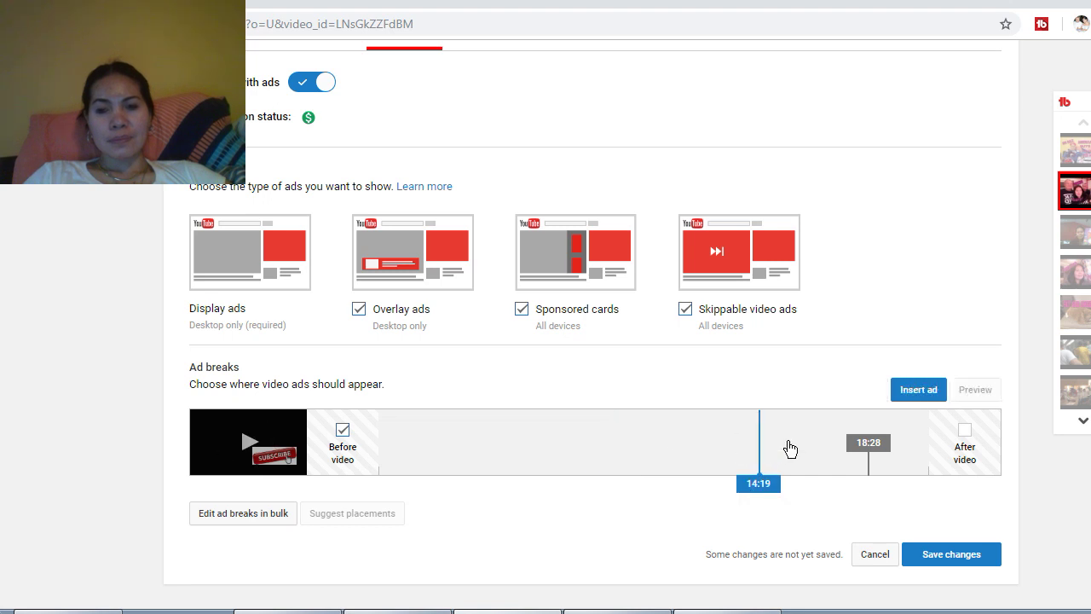
click(871, 441)
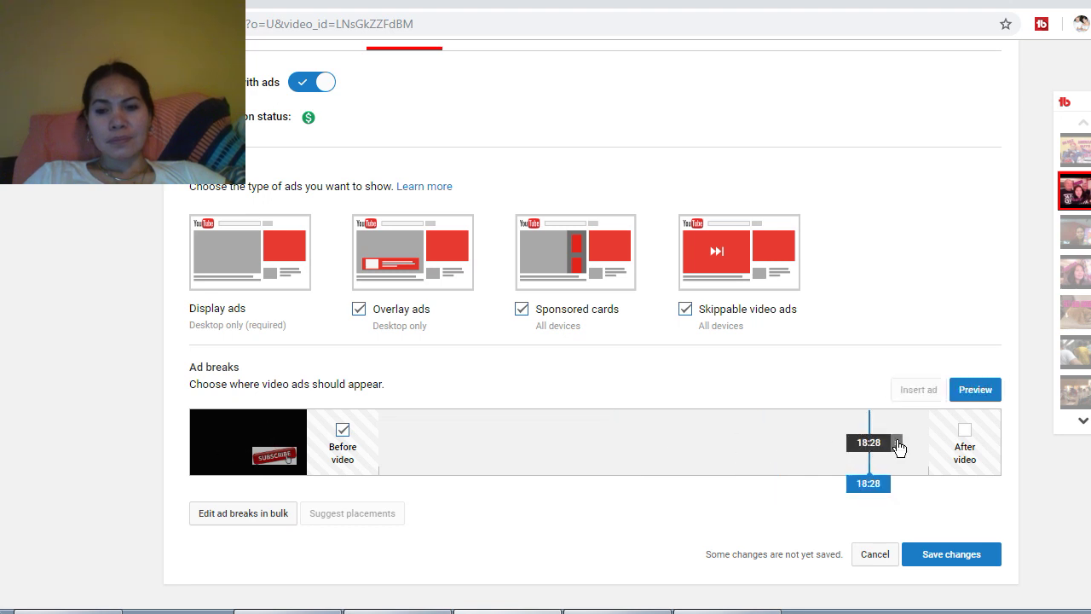
click(896, 442)
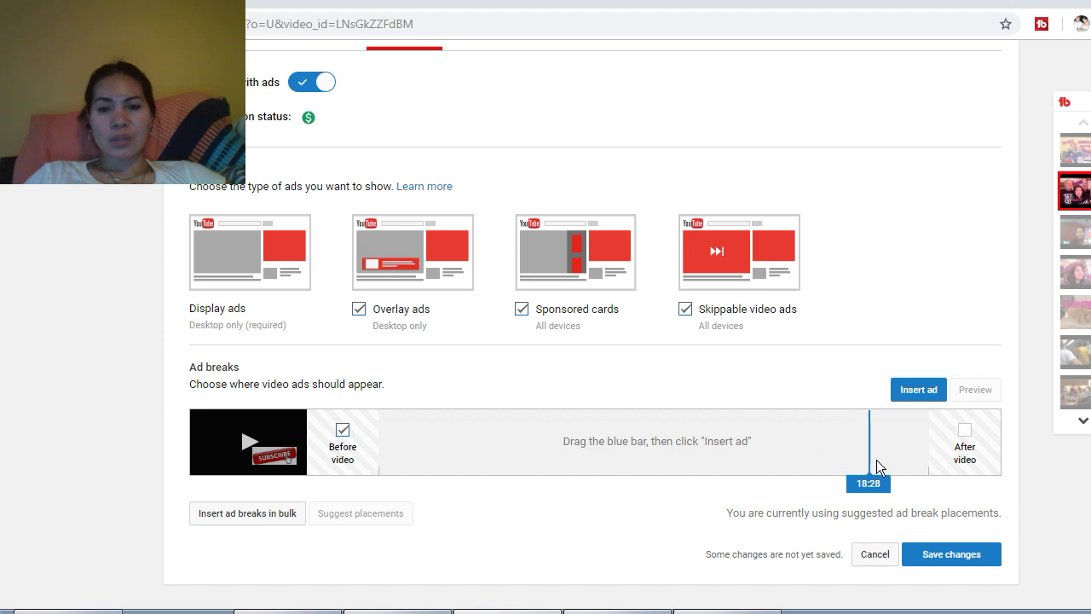
drag(869, 451, 358, 469)
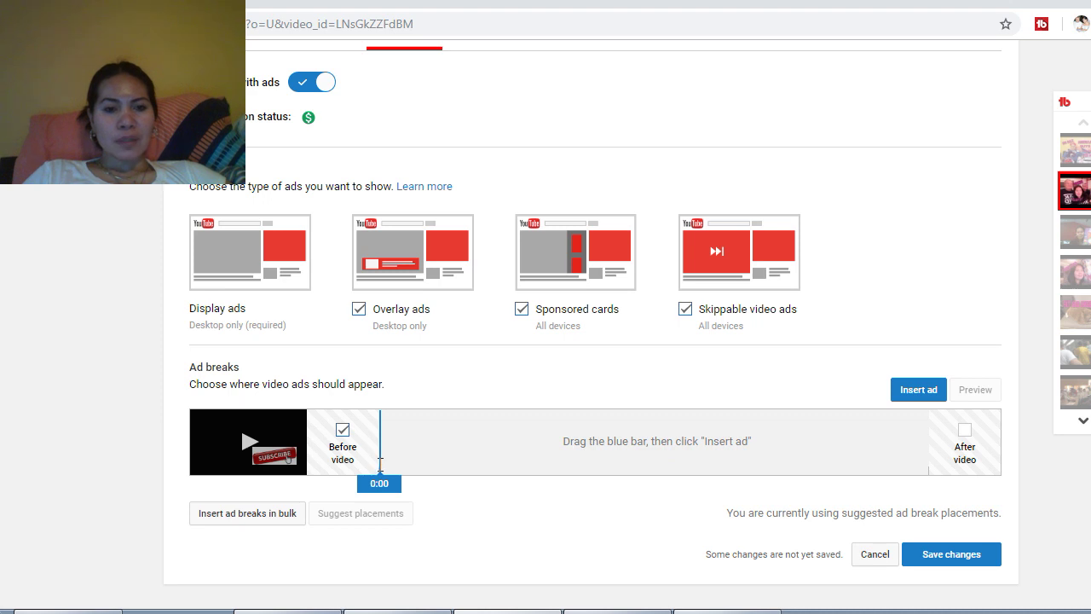
Insert mid-roll ad breaks at 3:01 and 8:41
triple_click(379, 464)
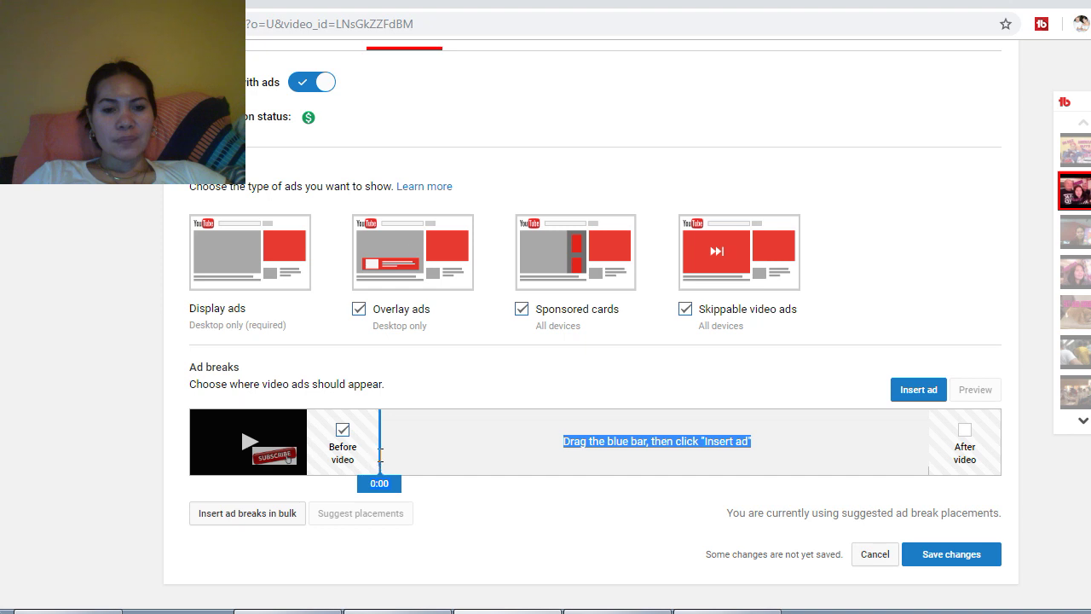
click(380, 461)
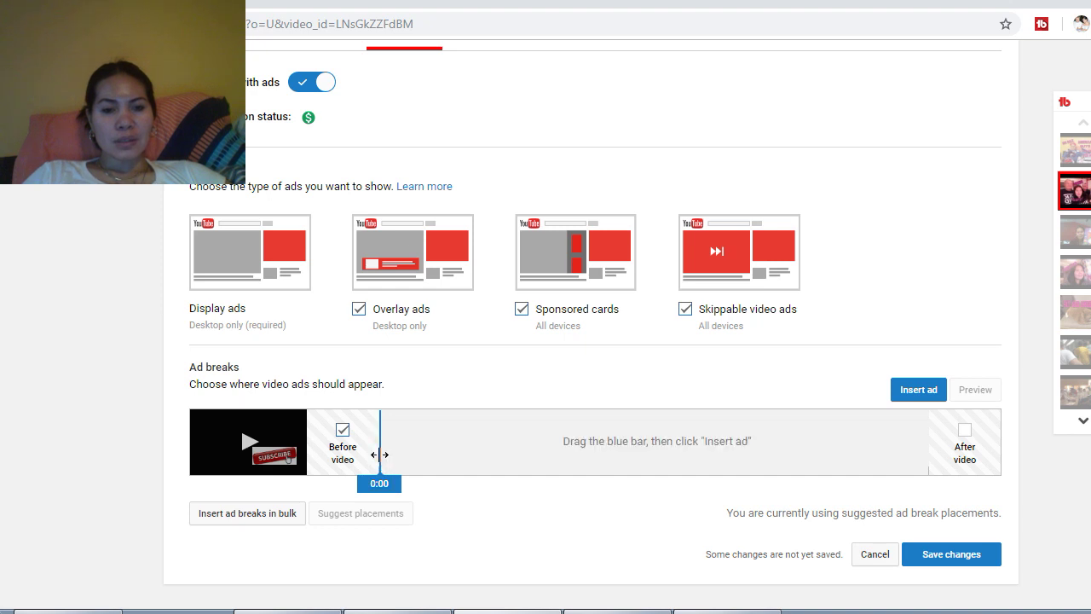
mouse_move(379, 454)
mouse_down()
mouse_move(478, 456)
mouse_move(459, 453)
mouse_up()
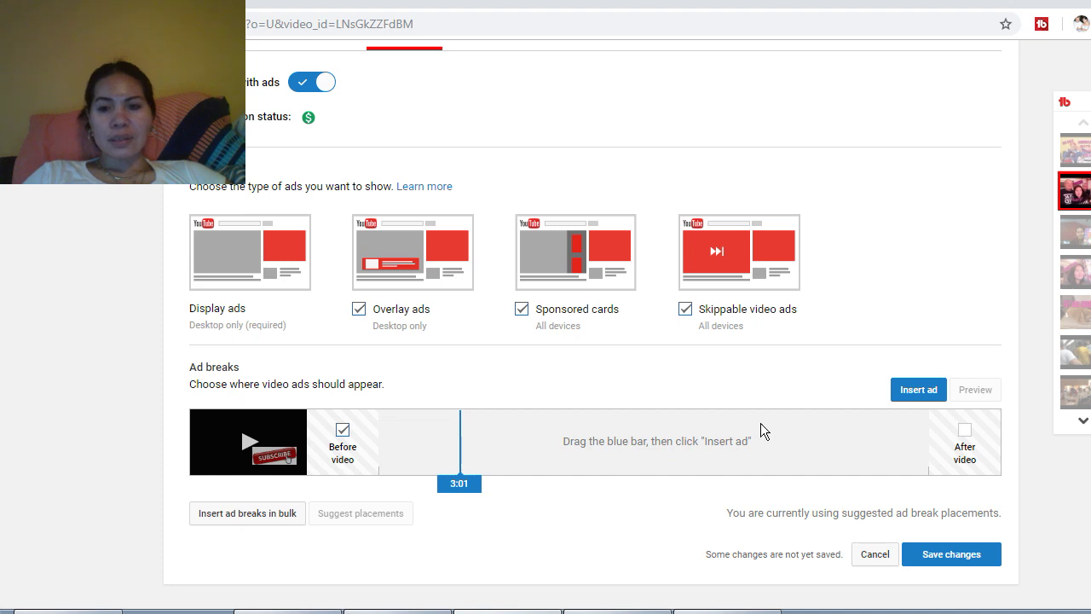
click(925, 389)
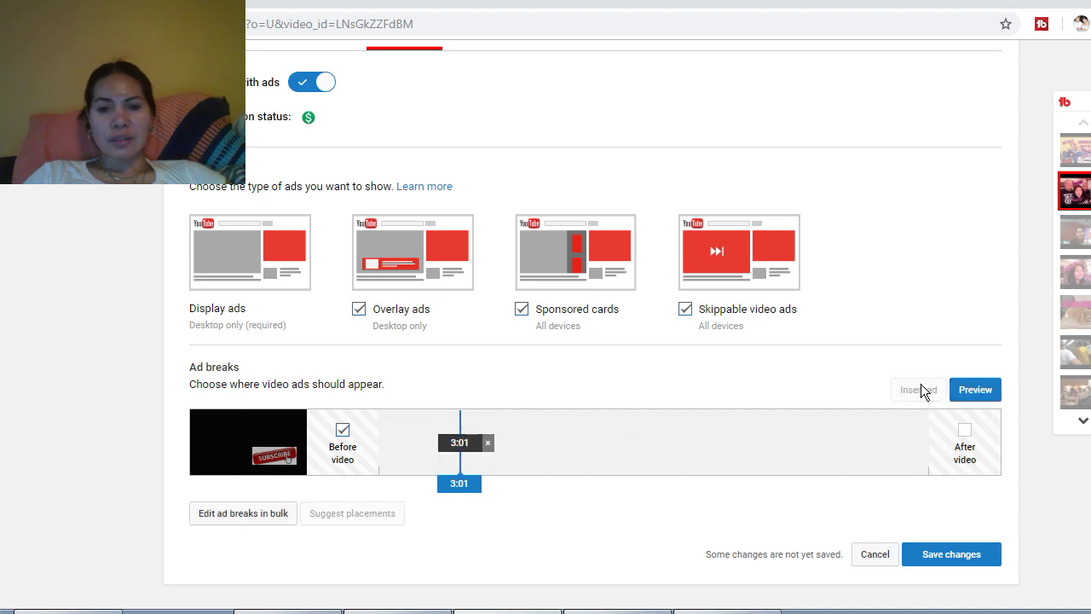
click(459, 484)
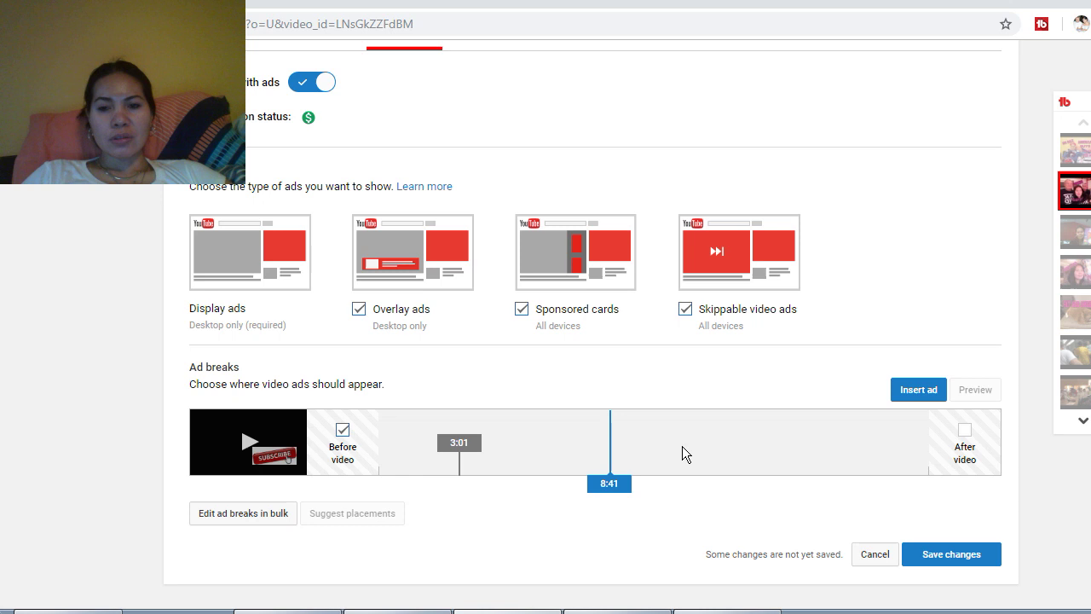
click(908, 389)
click(609, 484)
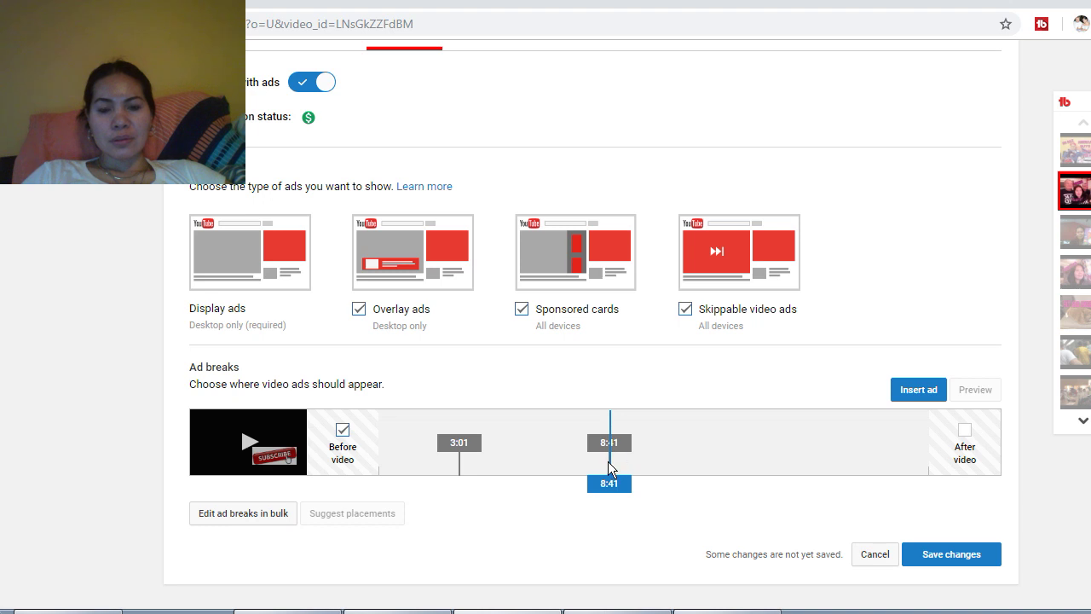
Add ad breaks at 13:58 and 17:26 and enable the after-video ad
drag(610, 461, 752, 450)
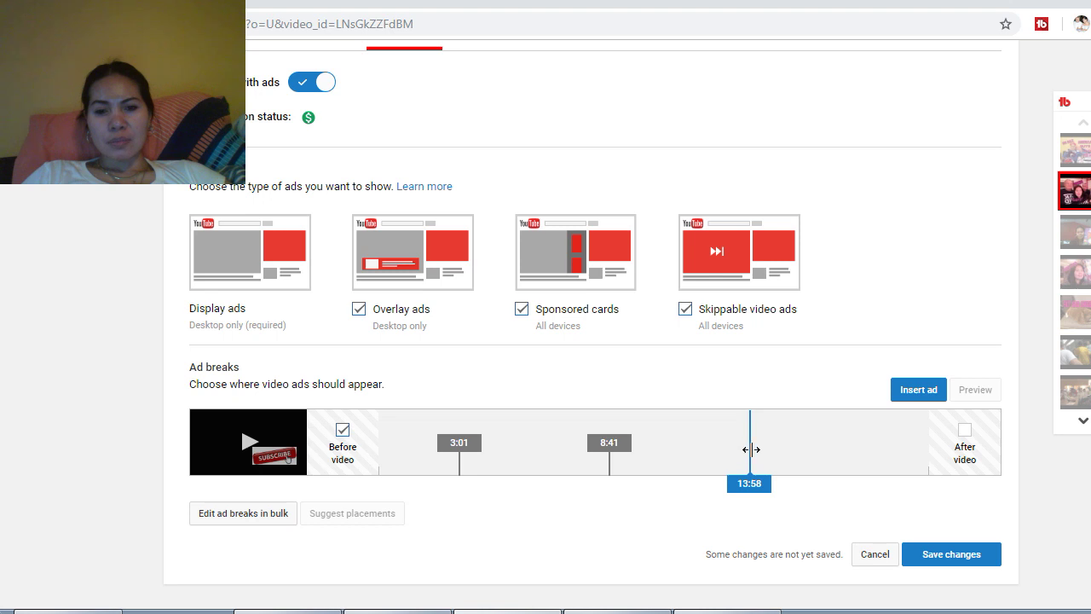
click(920, 390)
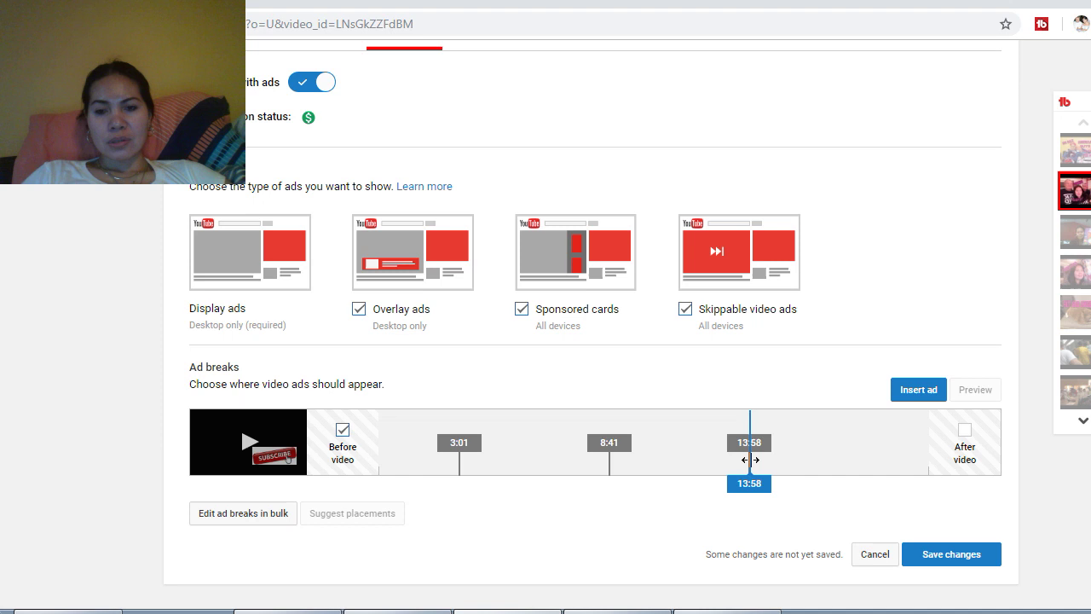
mouse_move(749, 461)
mouse_down()
mouse_move(865, 455)
mouse_move(842, 453)
mouse_up()
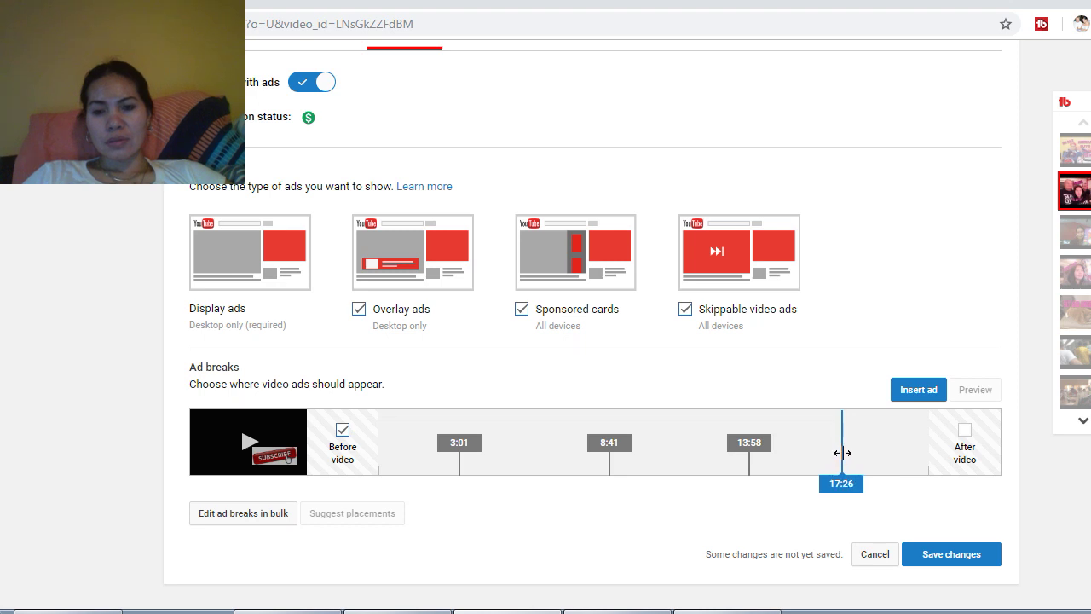
click(908, 397)
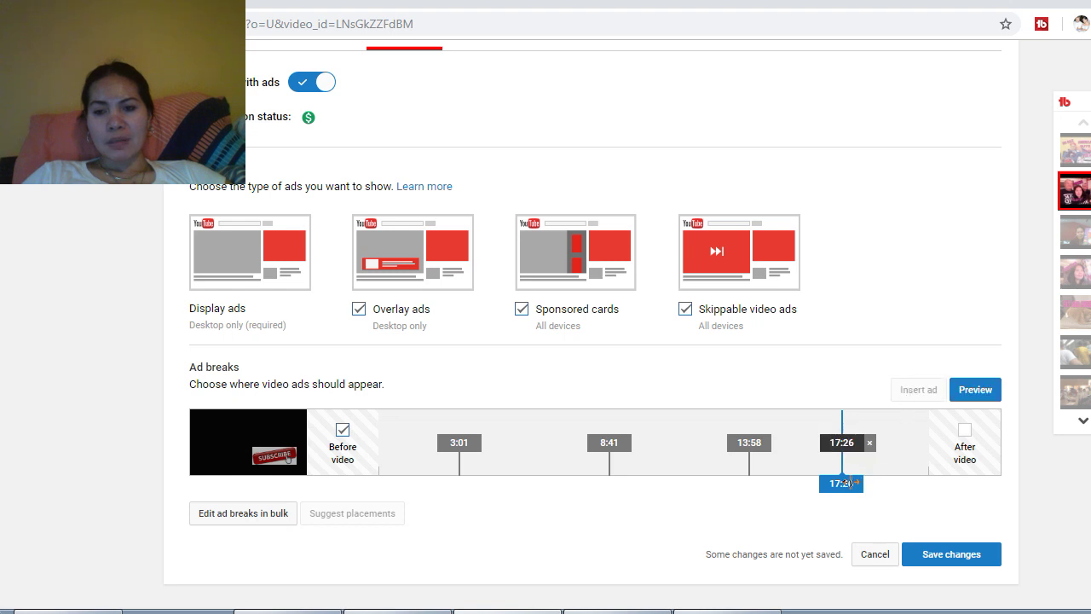
click(847, 483)
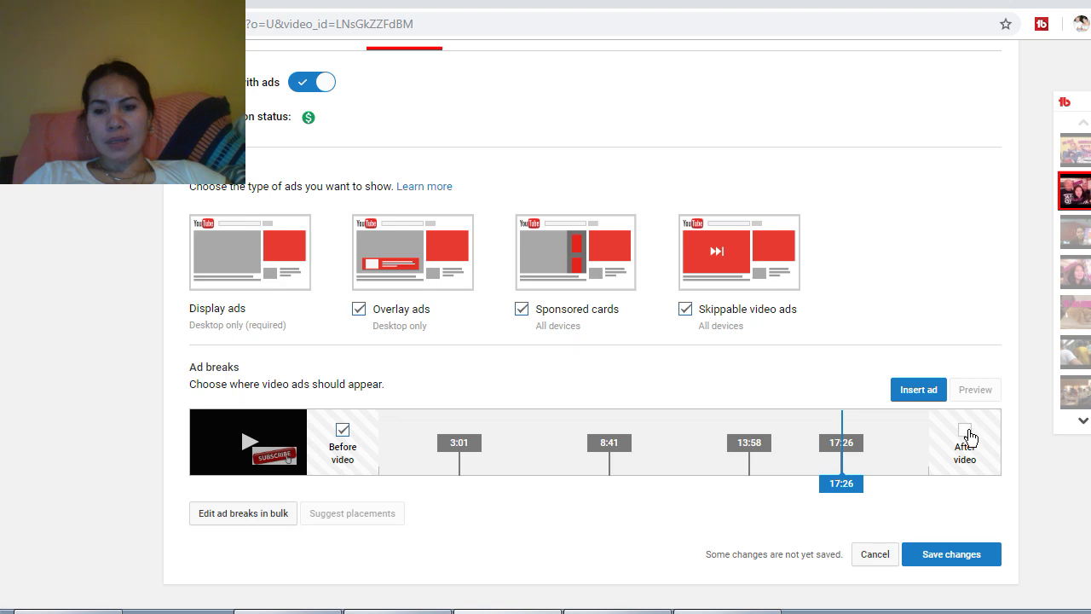
Save the new ad break settings
click(949, 554)
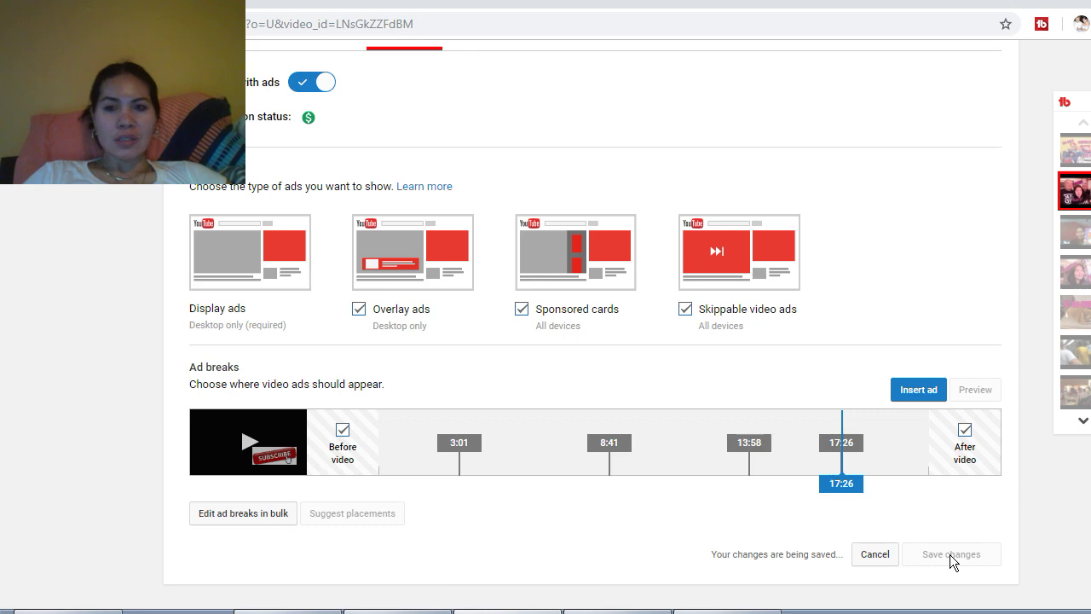
scroll(743, 218, up, 2)
scroll(743, 218, up, 1)
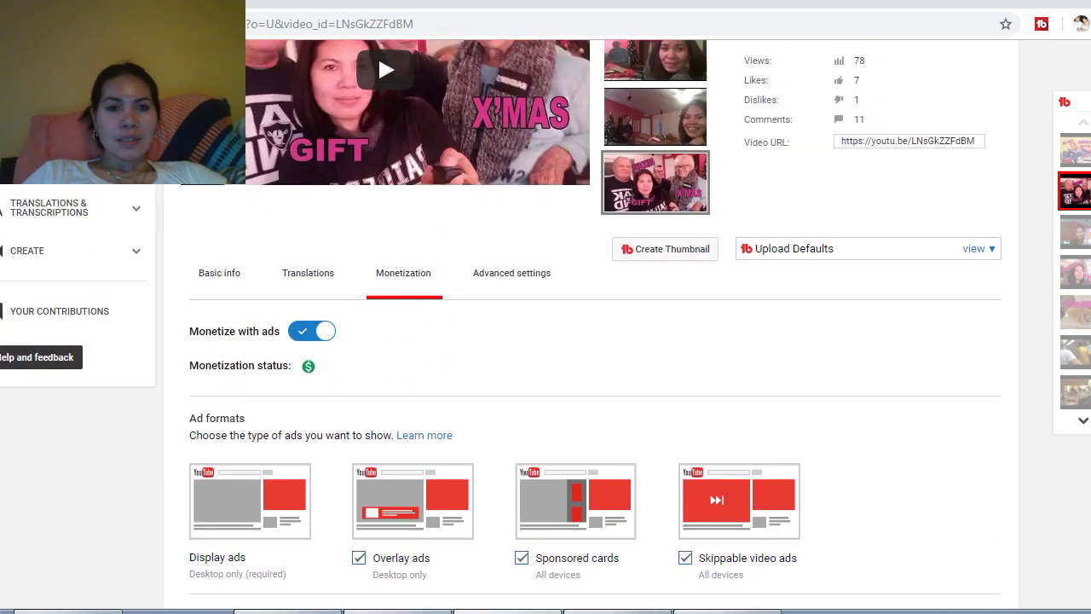
scroll(743, 218, up, 2)
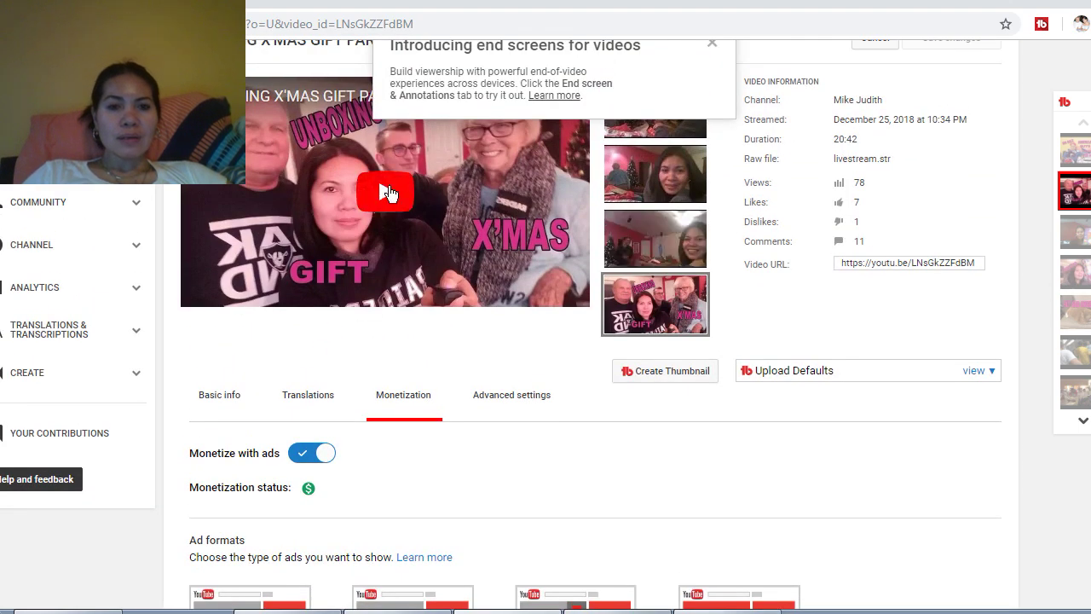
Play and seek the preview, dismiss the end-screens notice, and pause at 0:09
click(388, 192)
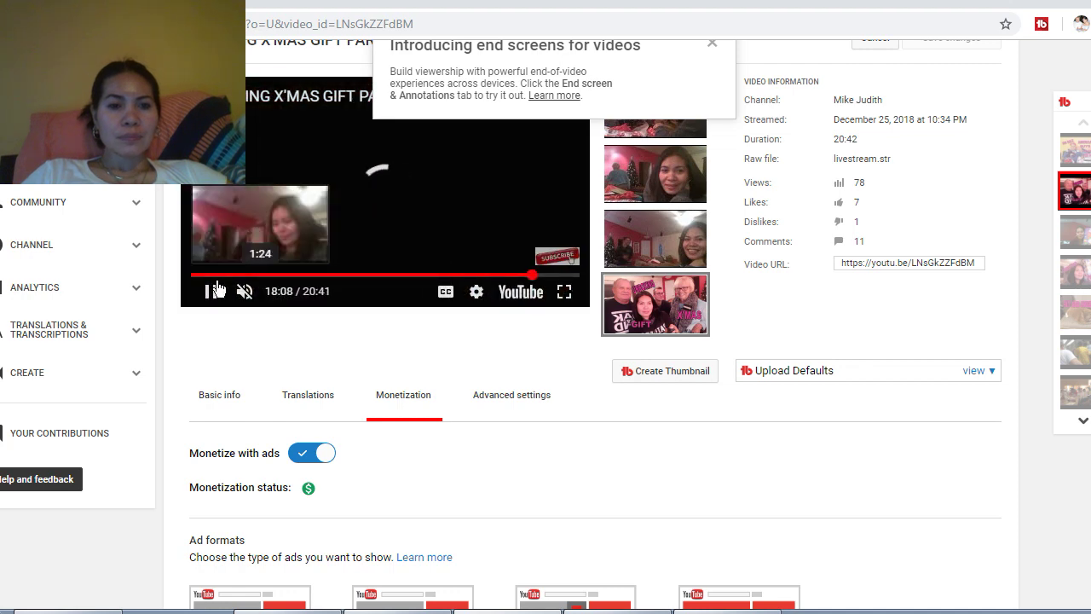
click(208, 276)
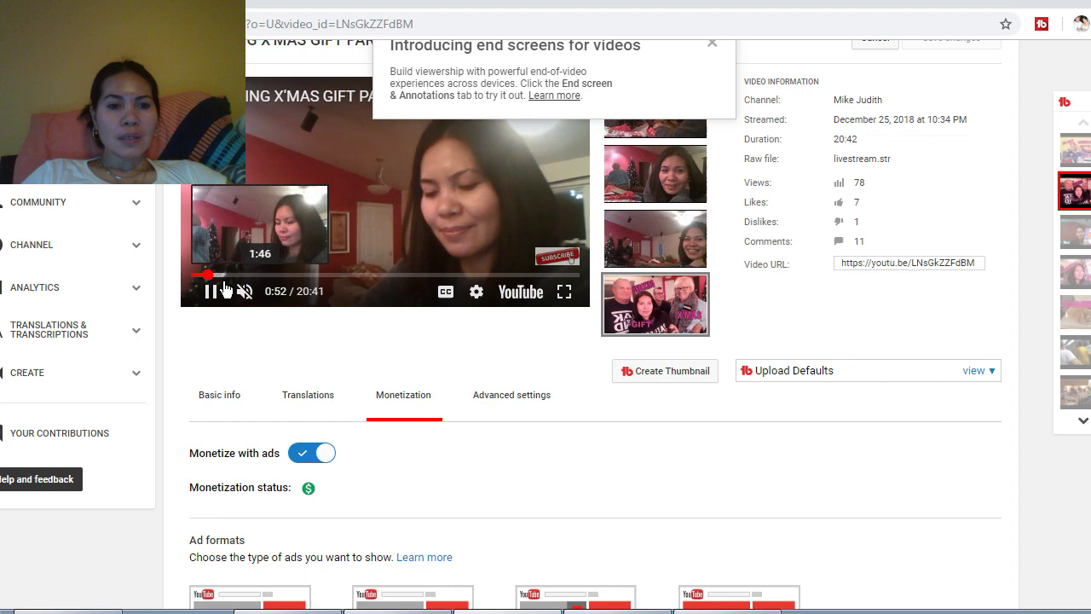
click(196, 276)
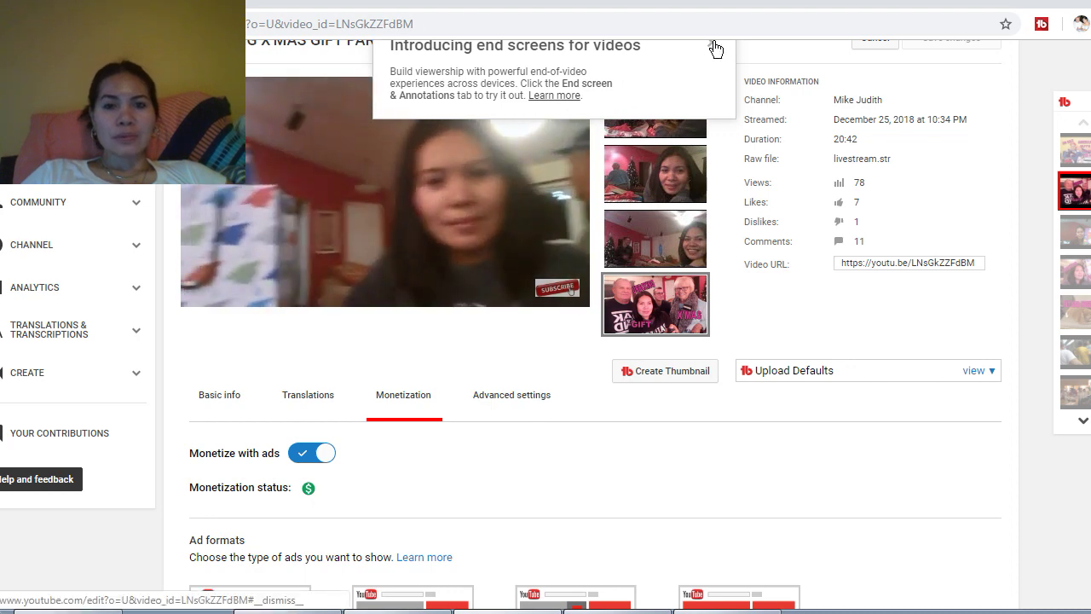
click(712, 42)
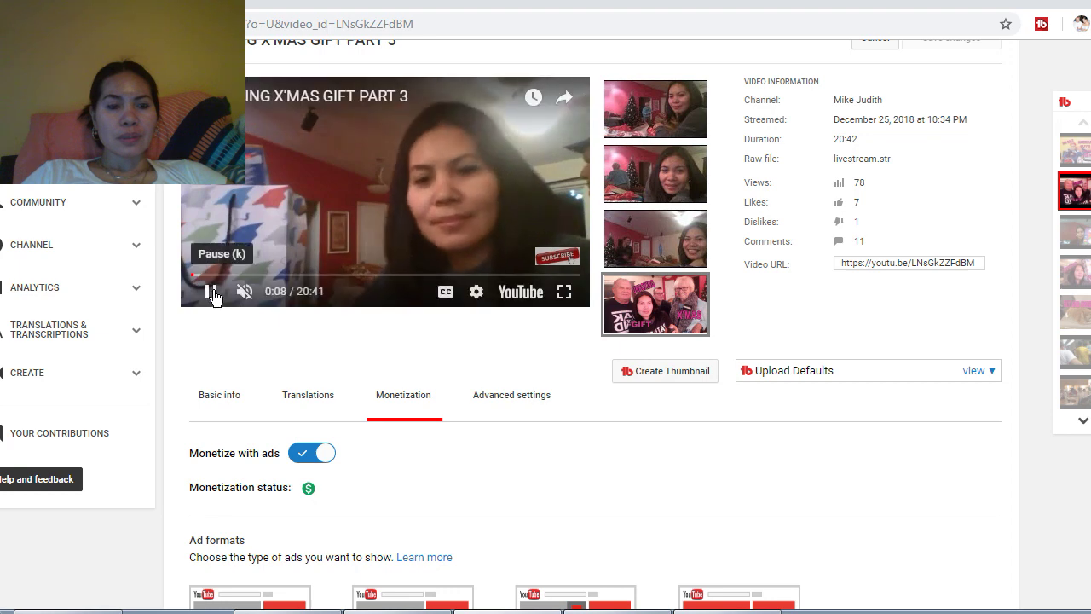
click(212, 293)
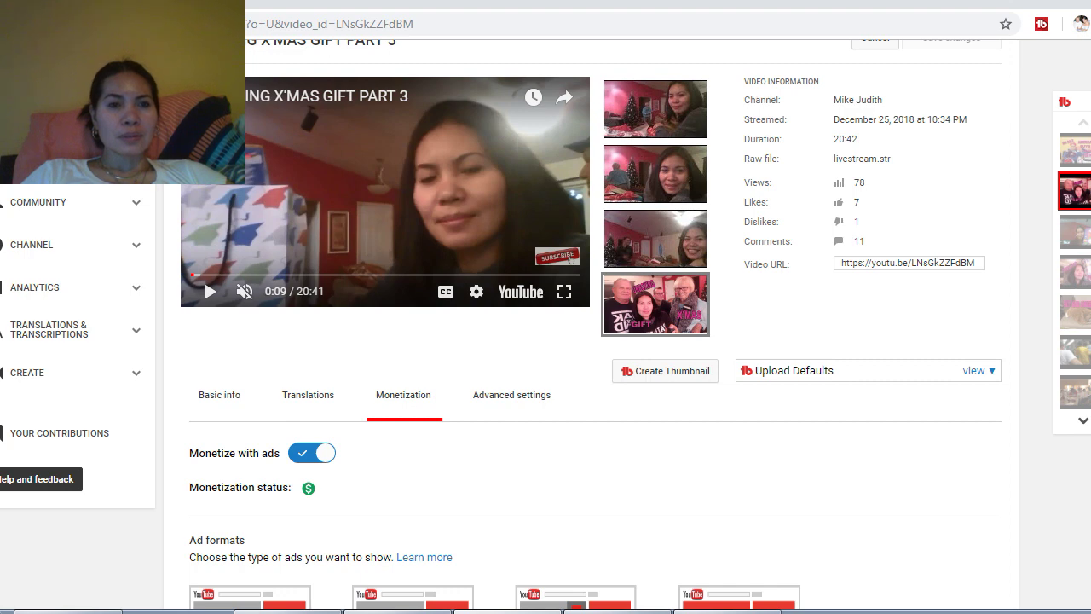
Open a new tab and go to youtube.com via the address-bar suggestion
key(ctrl+t)
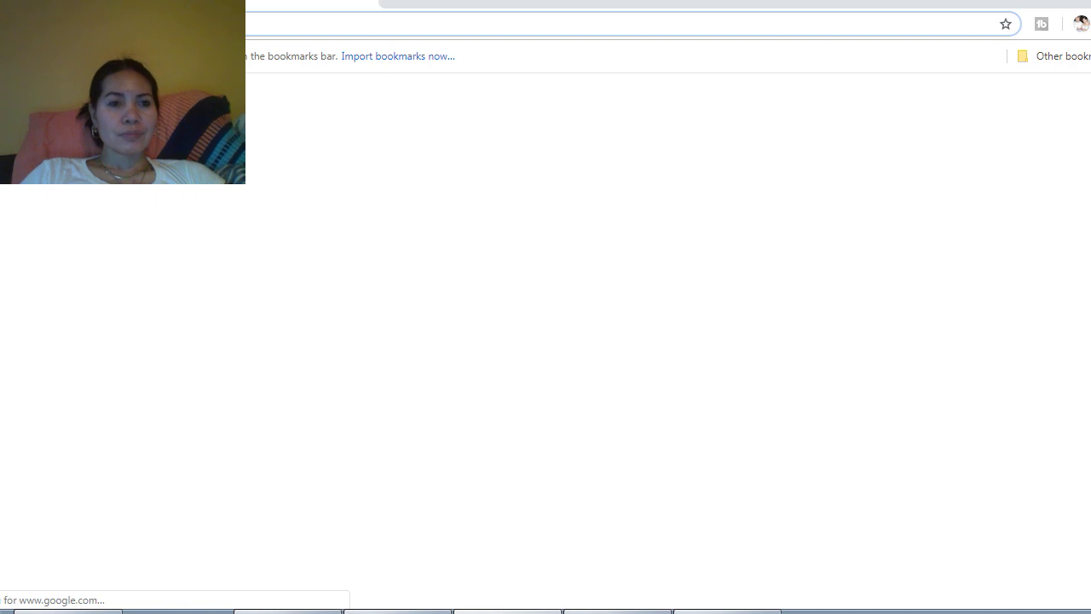
text(youtube)
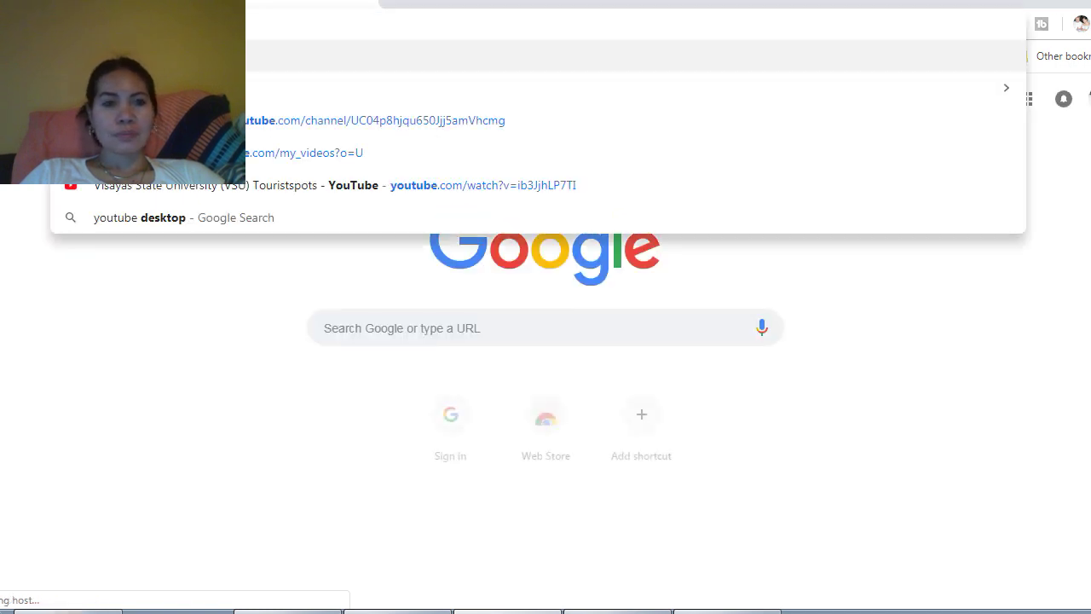
key(Down)
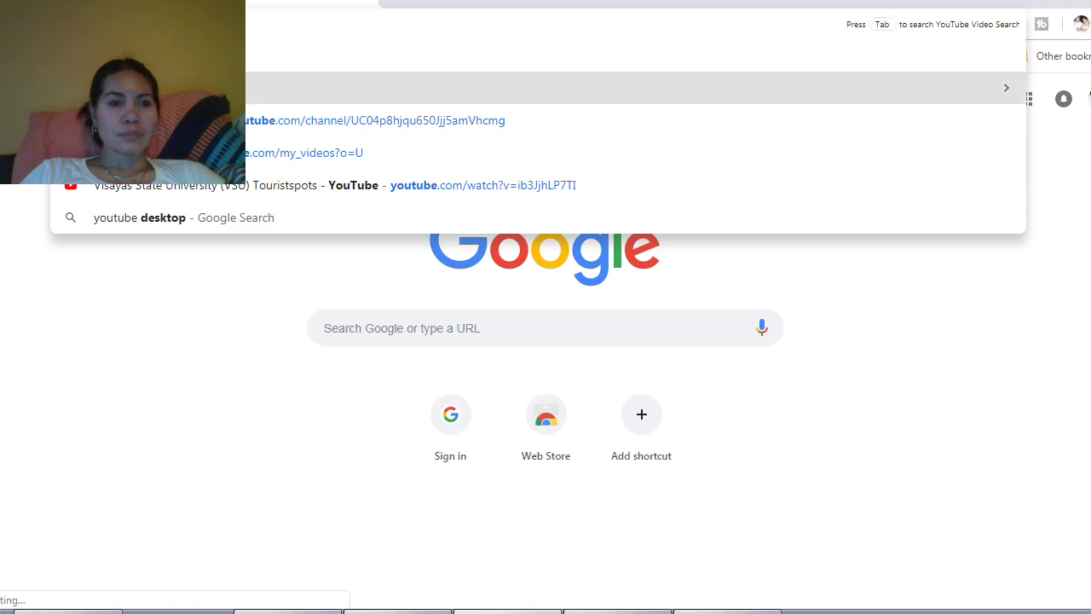
key(Return)
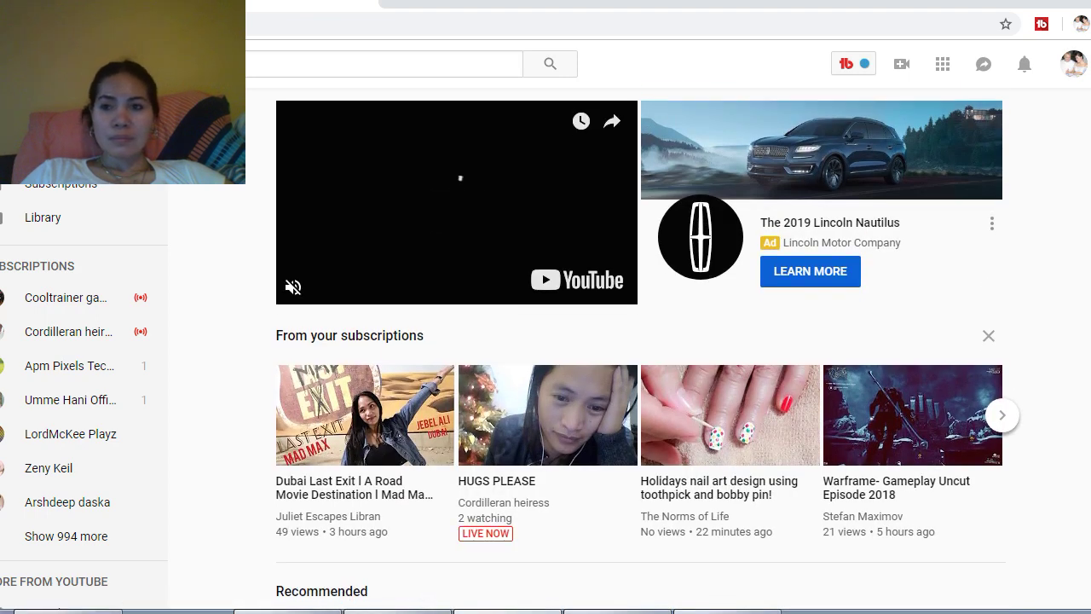
Go to the Mike Judith channel page through the account menu and view its Uploads row
click(1072, 65)
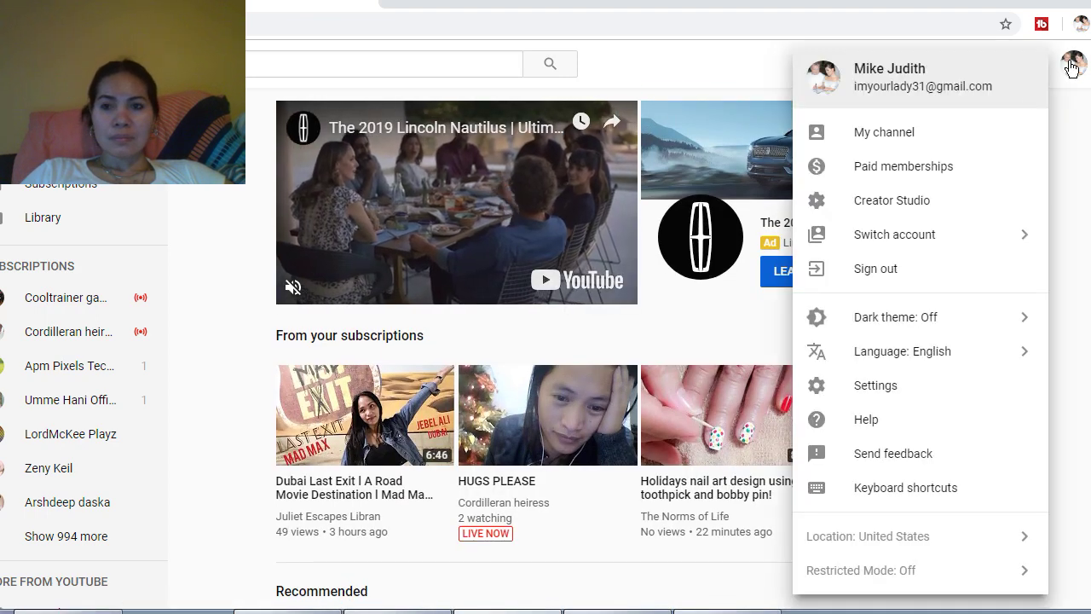
click(966, 131)
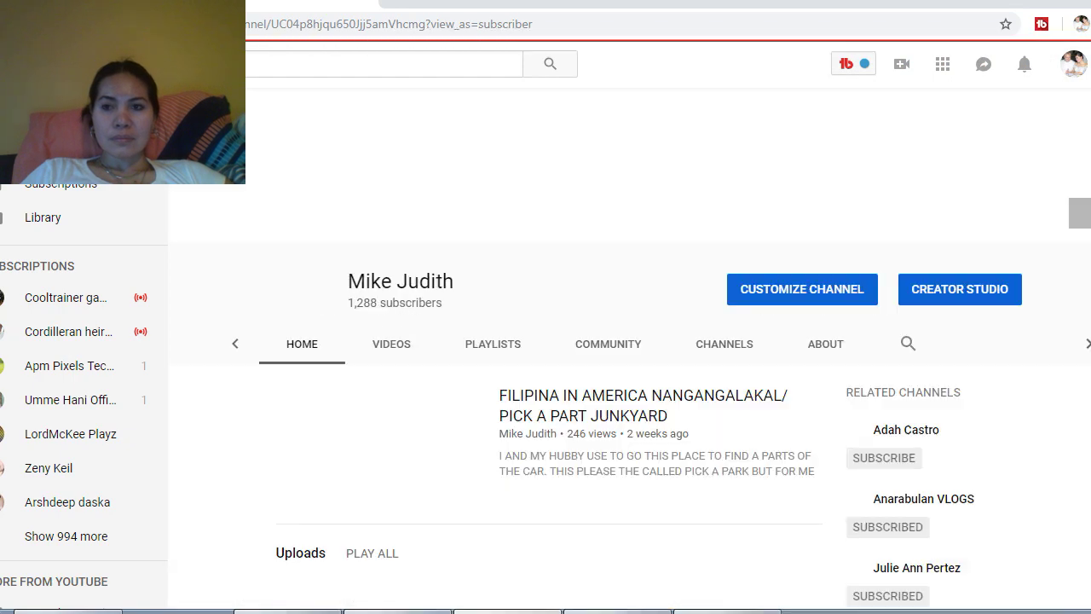
scroll(546, 367, down, 5)
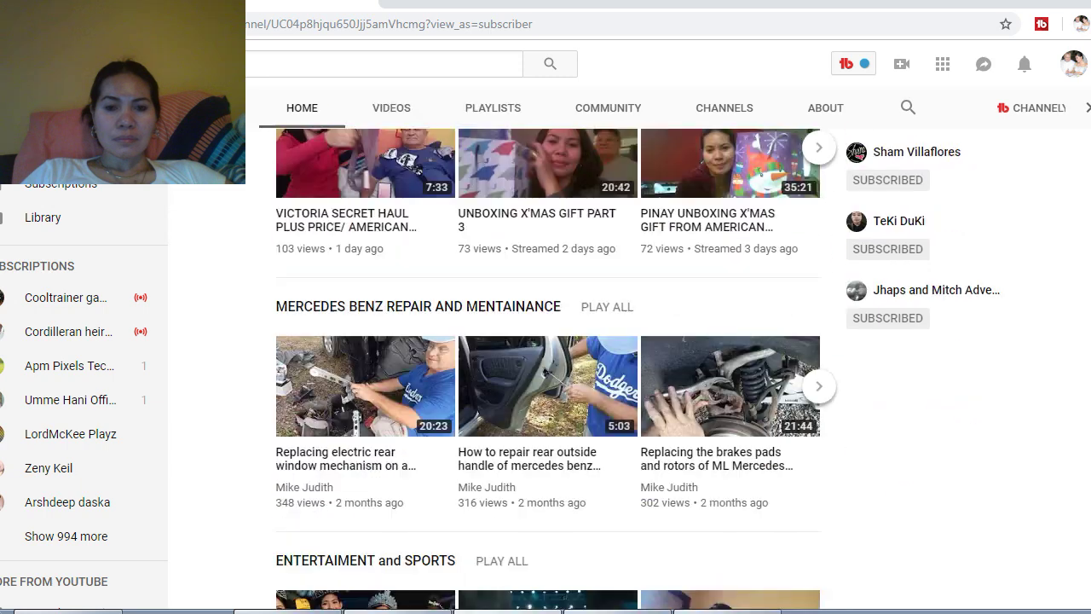
scroll(545, 366, up, 1)
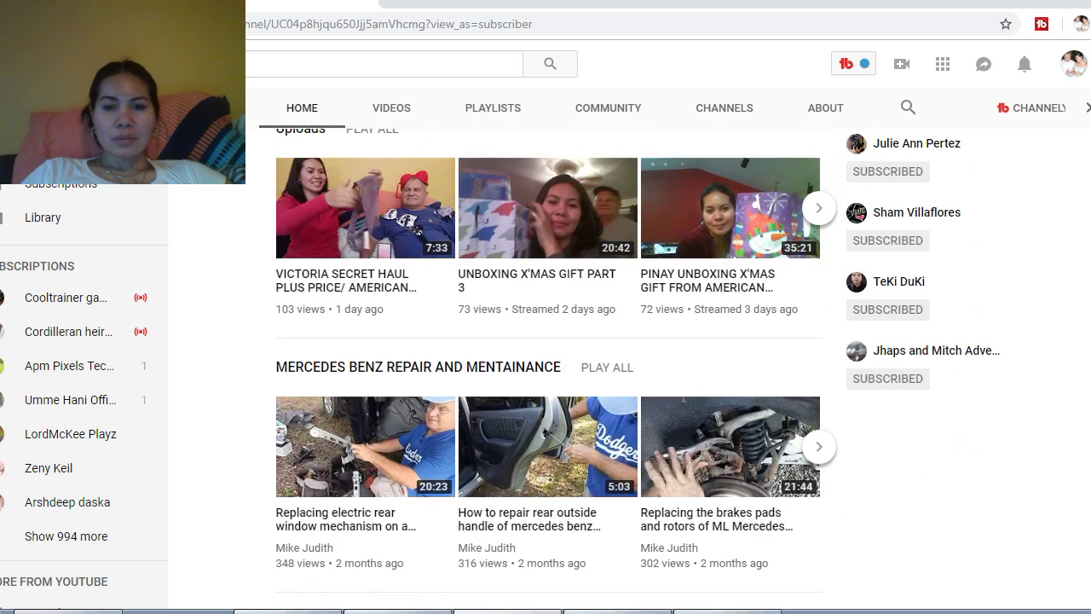
scroll(545, 367, up, 1)
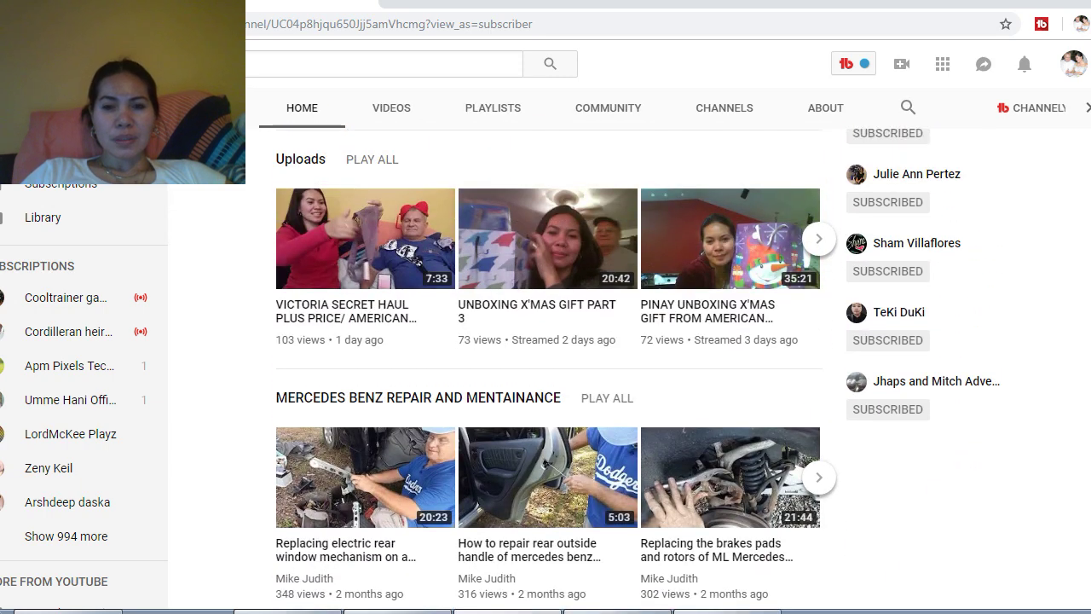
Open UNBOXING X'MAS GIFT PART 3, skip the pre-roll ad, and pause at 18:32 on the overlay ad
click(549, 280)
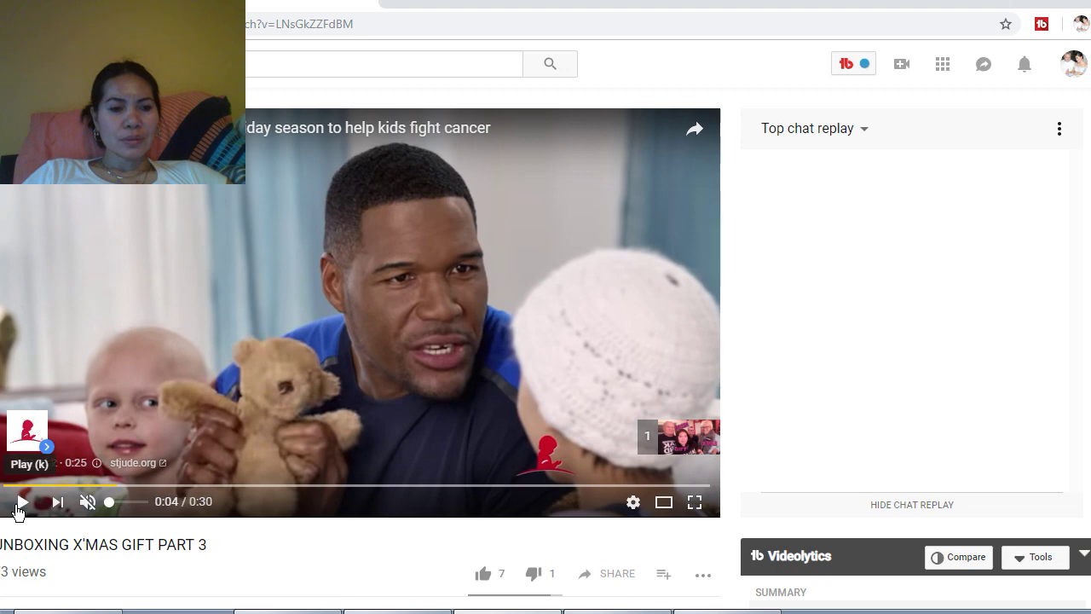
click(21, 505)
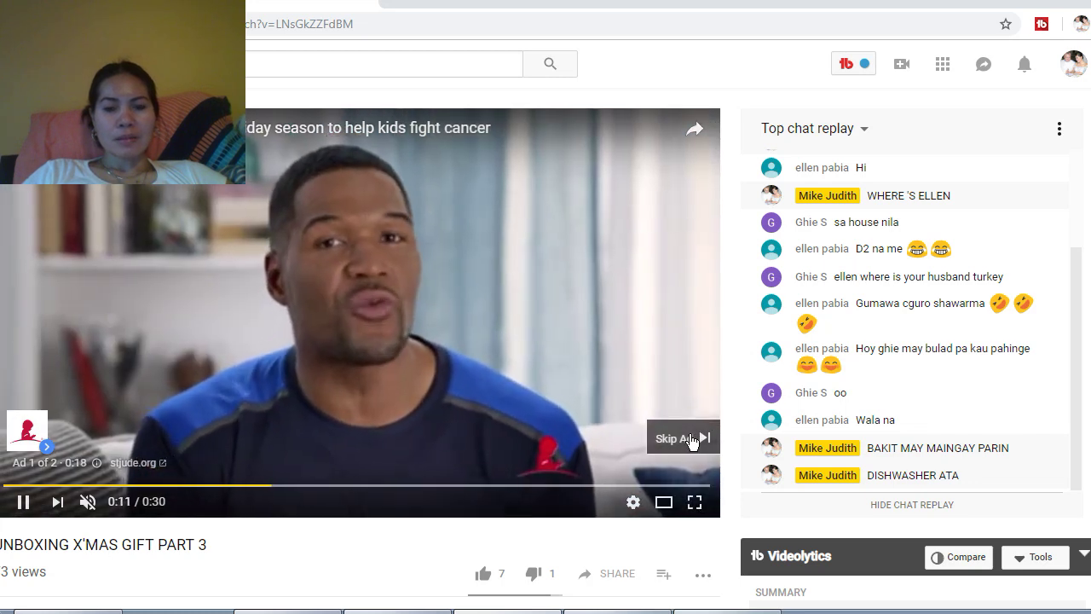
click(691, 439)
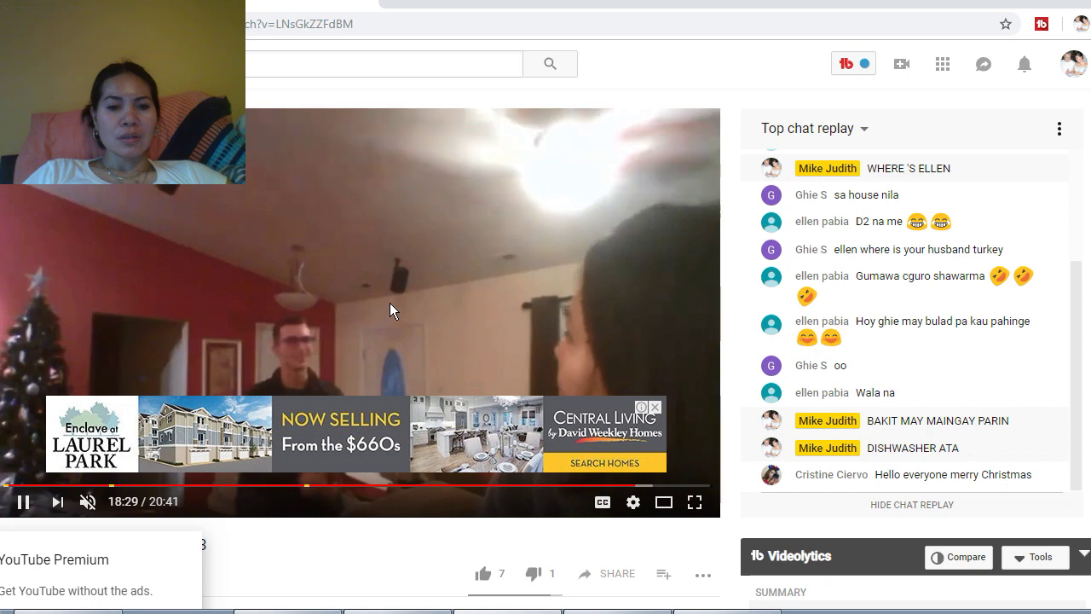
click(23, 509)
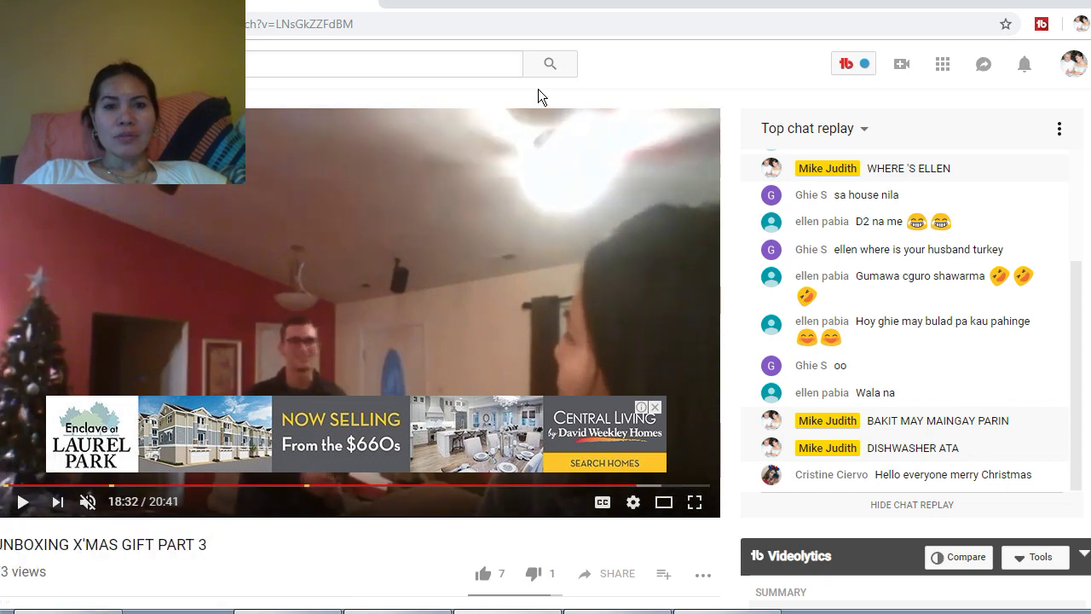